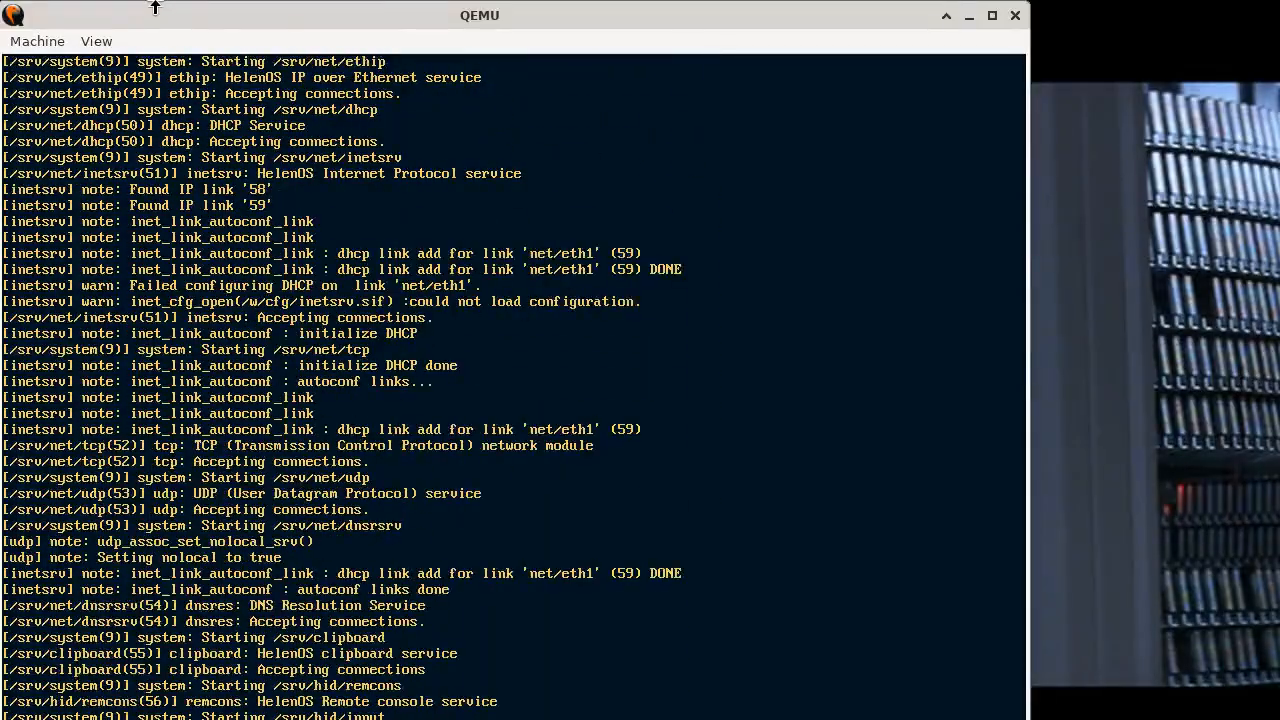
Launch the Navigator file manager with the nav command, look into the app directory and return to the root directory
{"action": "type", "text": "nav"}
{"action": "key", "text": "Return"}
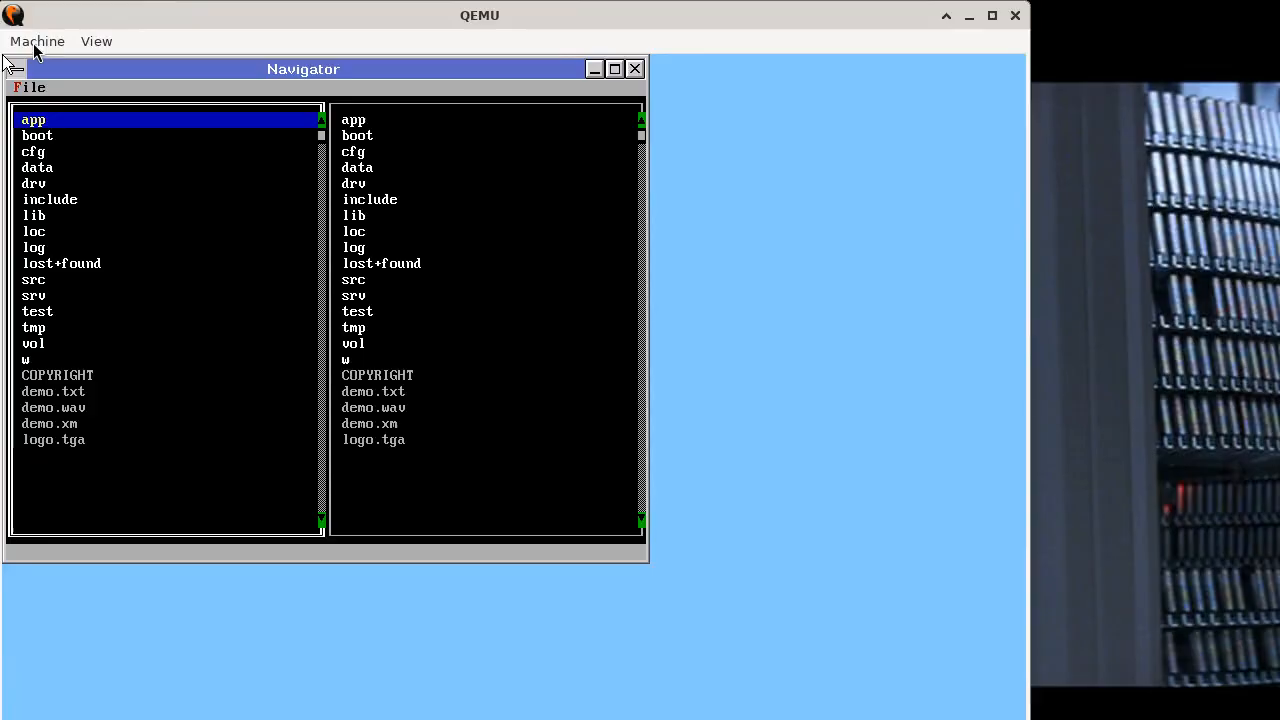
{"action": "left_click", "coordinate": [107, 215]}
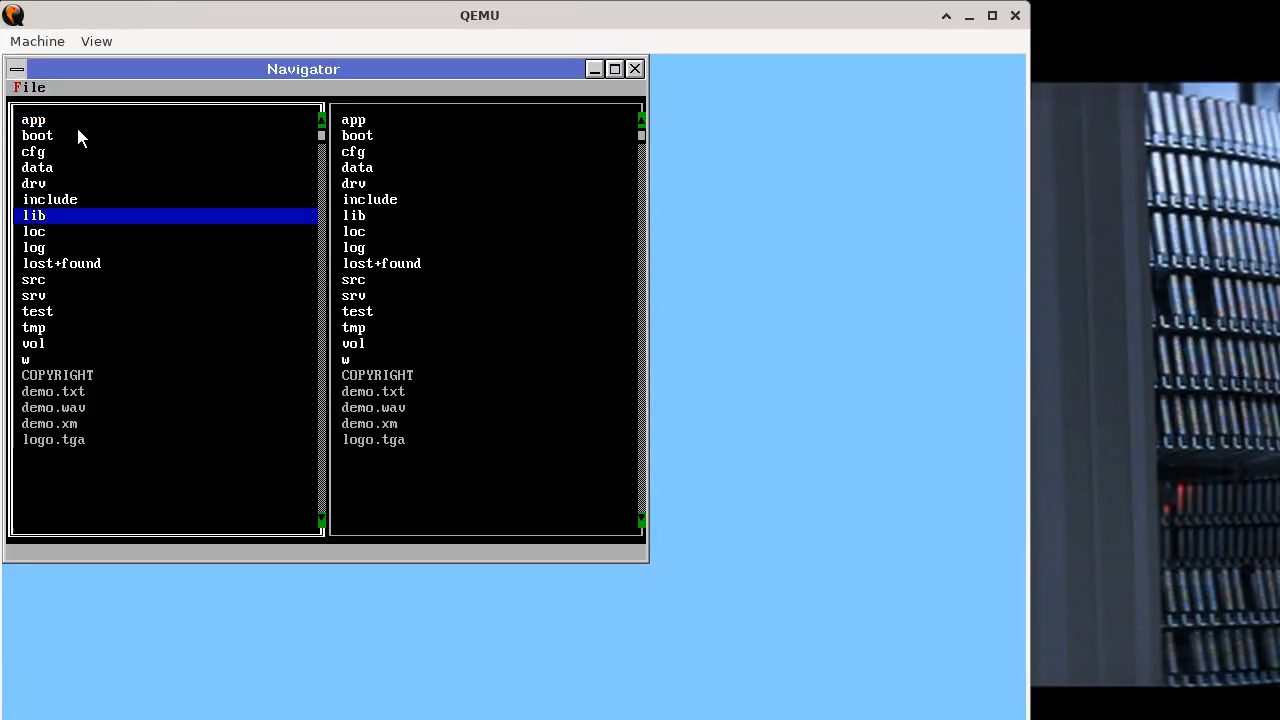
{"action": "key", "text": "Return"}
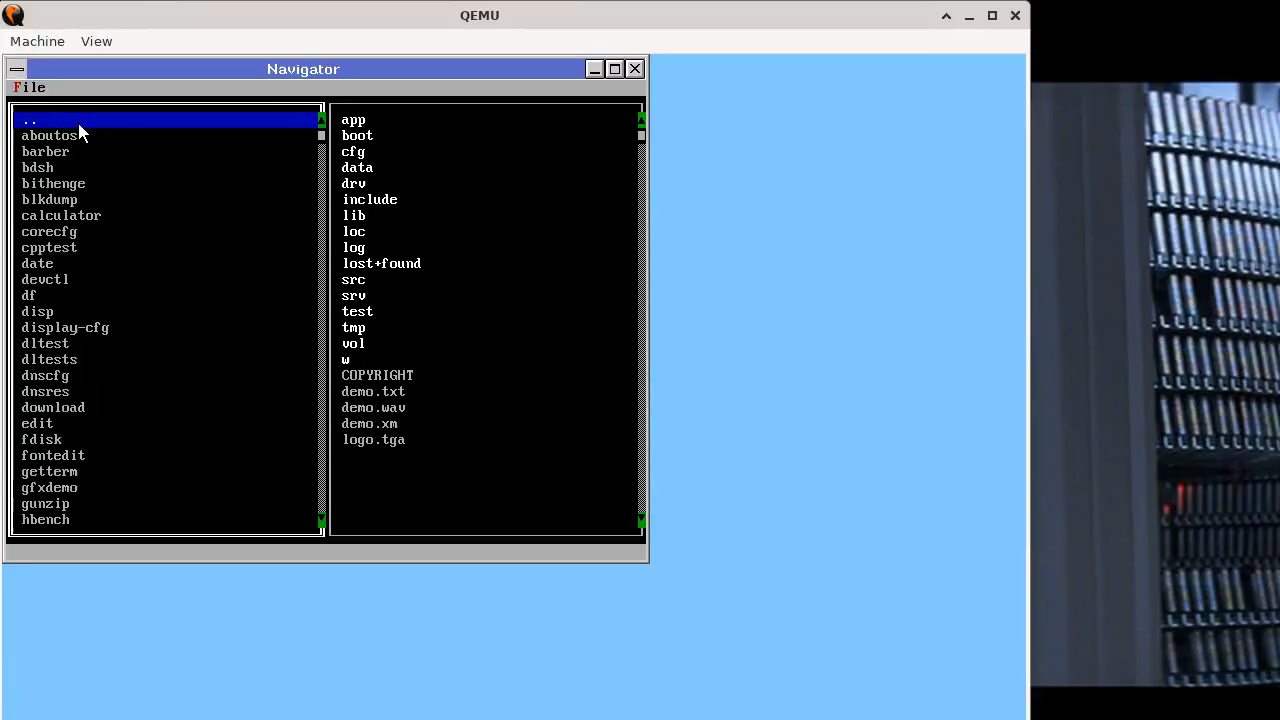
{"action": "key", "text": "Return"}
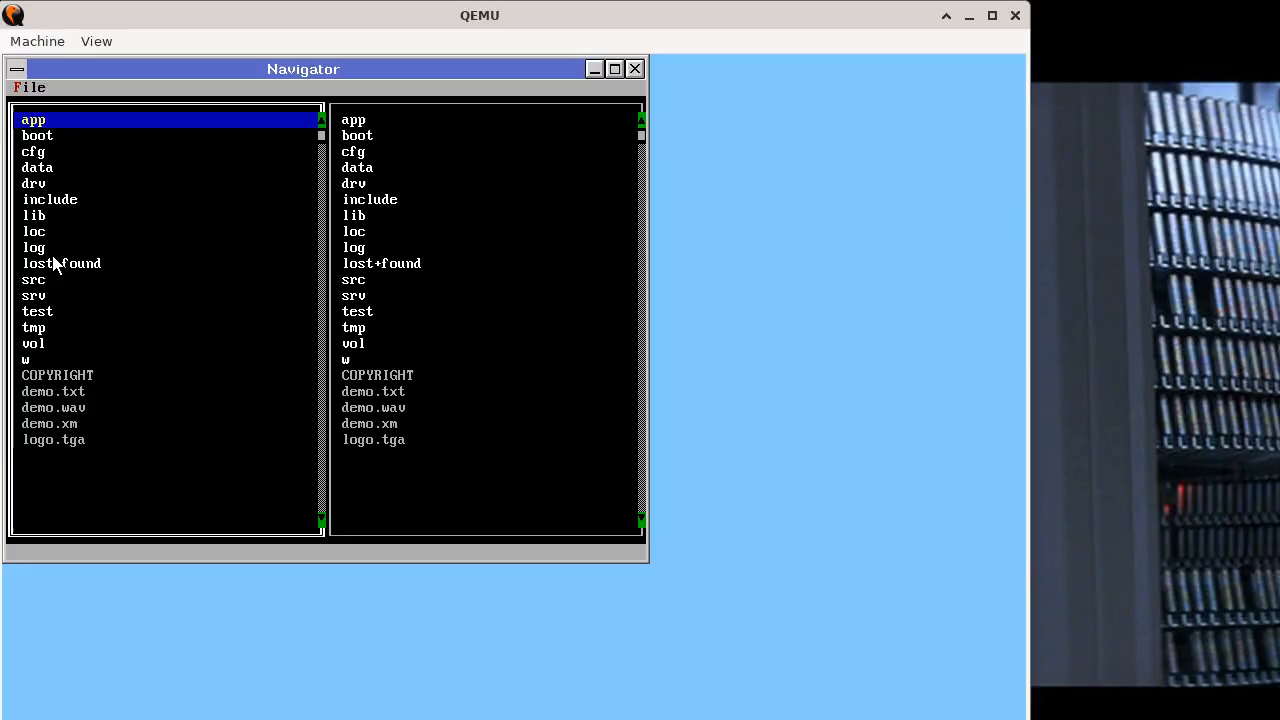
View demo.txt from the root directory in the text editor and exit the editor
{"action": "double_click", "coordinate": [84, 398]}
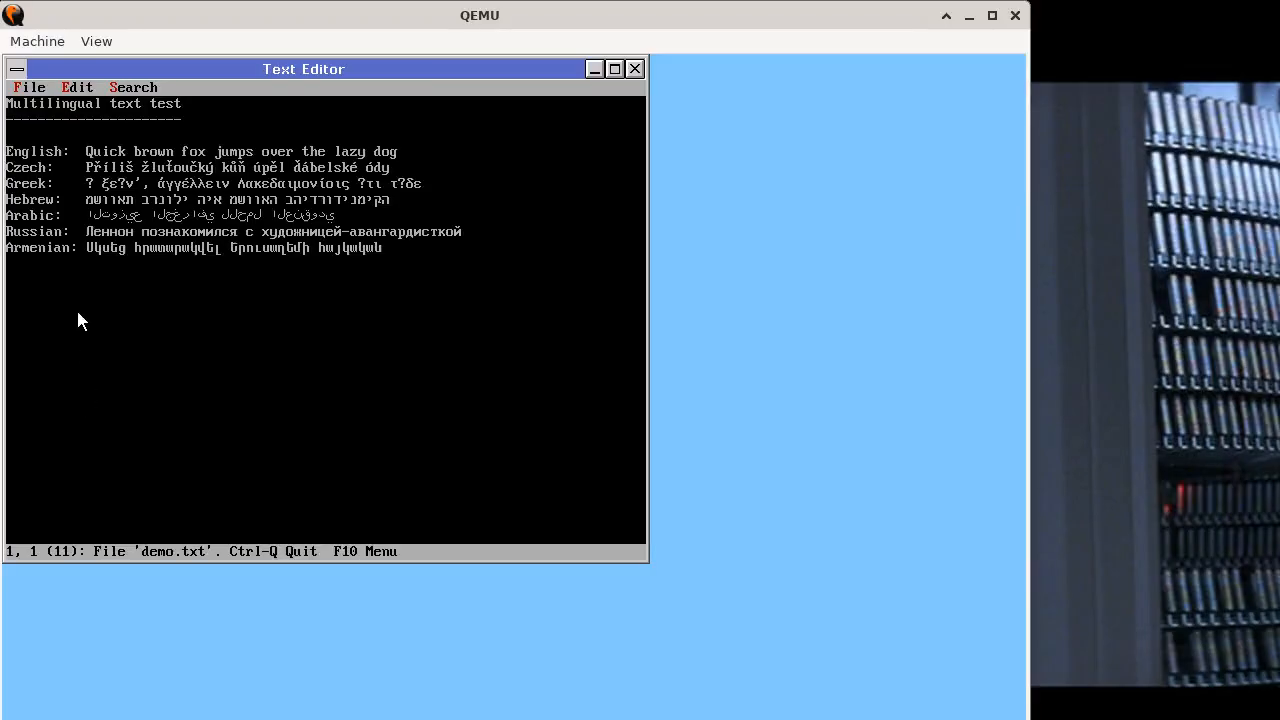
{"action": "left_click", "coordinate": [33, 89]}
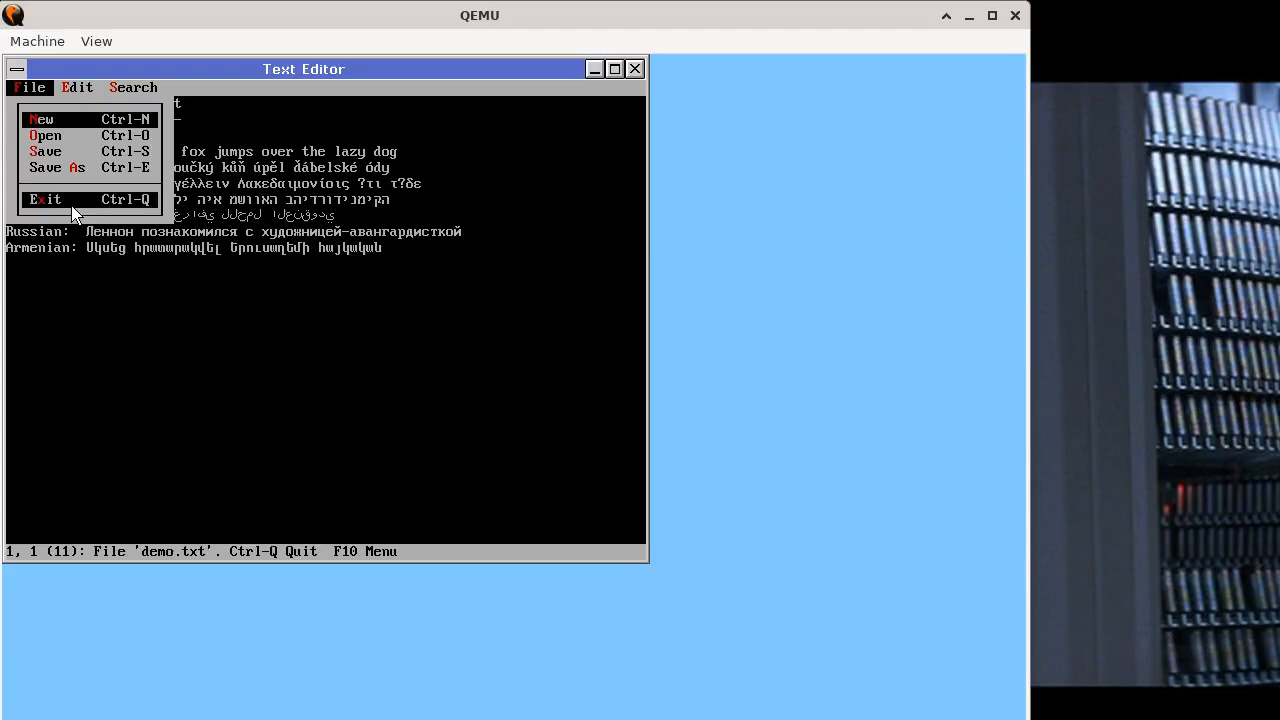
{"action": "left_click", "coordinate": [71, 201]}
Run tetris from the app directory and quit the game to return to the file list
{"action": "double_click", "coordinate": [65, 122]}
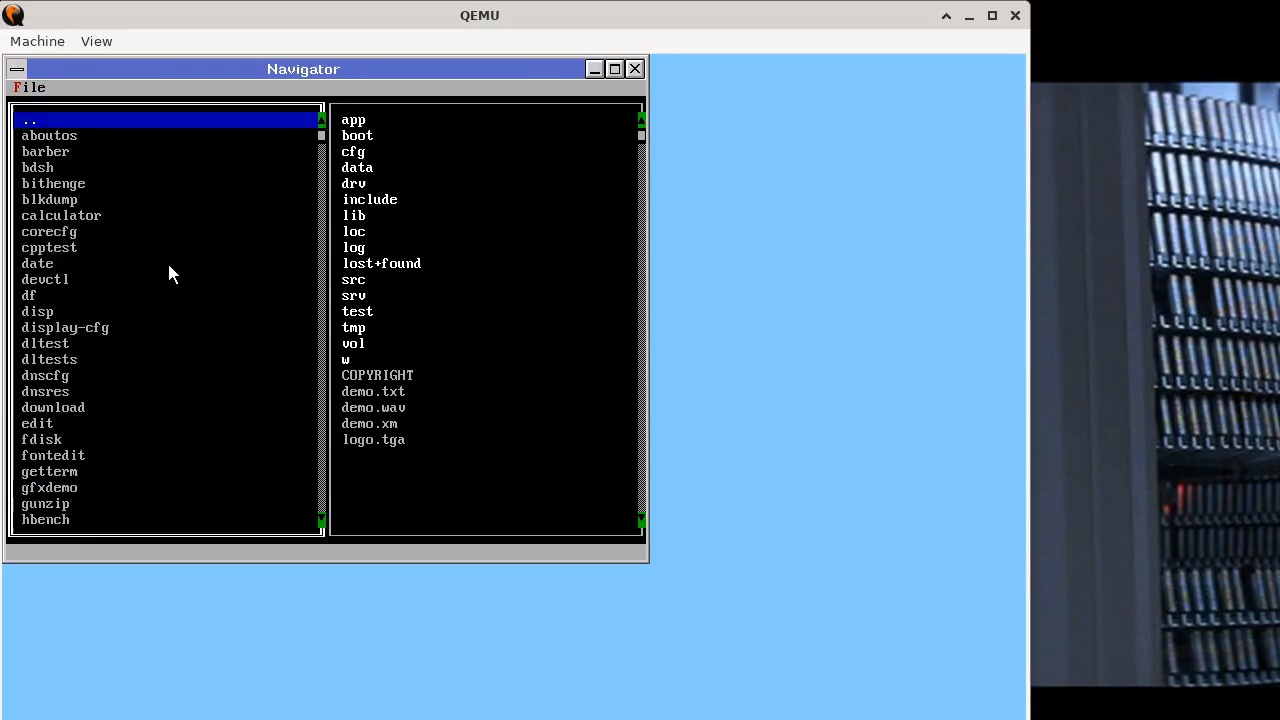
{"action": "left_click", "coordinate": [320, 397]}
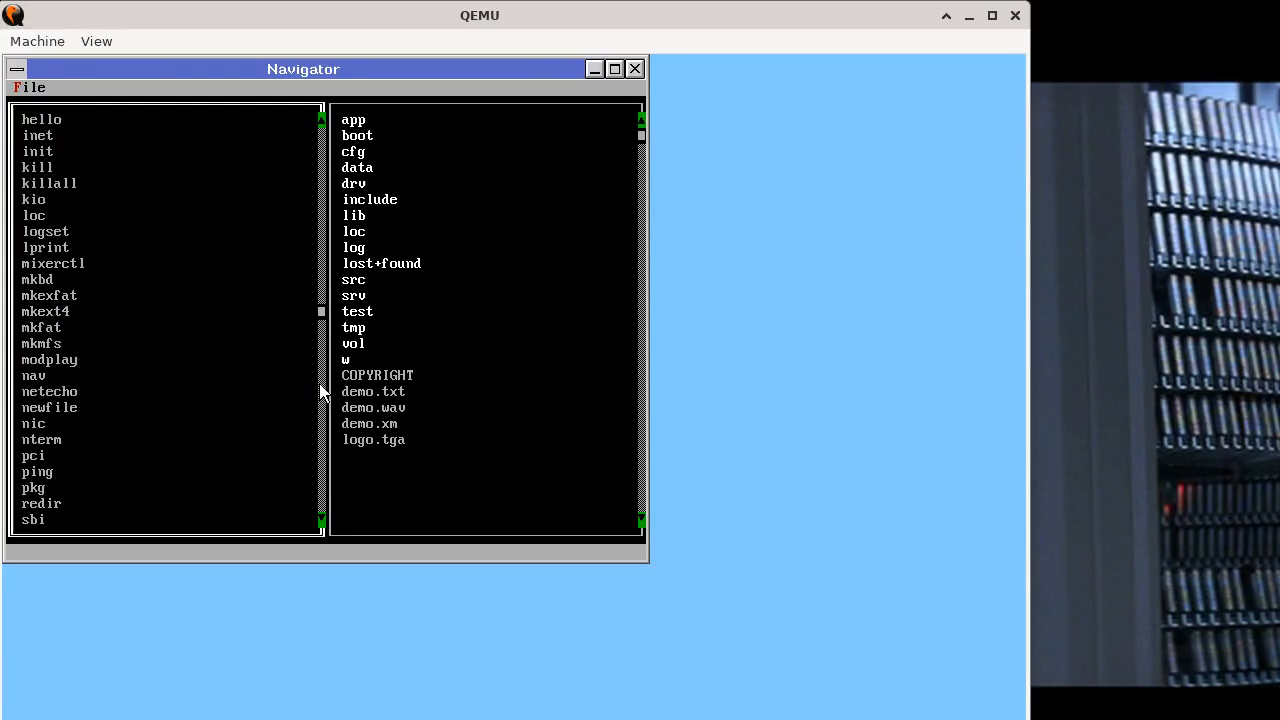
{"action": "left_click", "coordinate": [320, 466]}
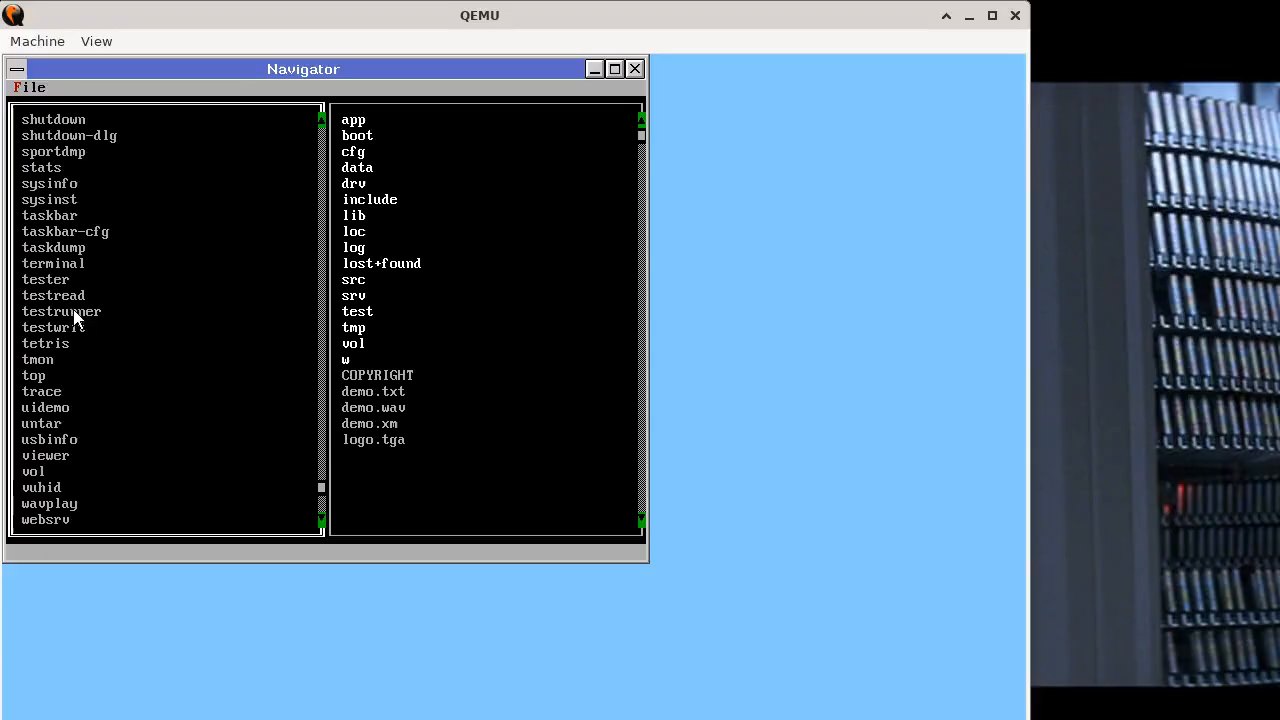
{"action": "double_click", "coordinate": [72, 343]}
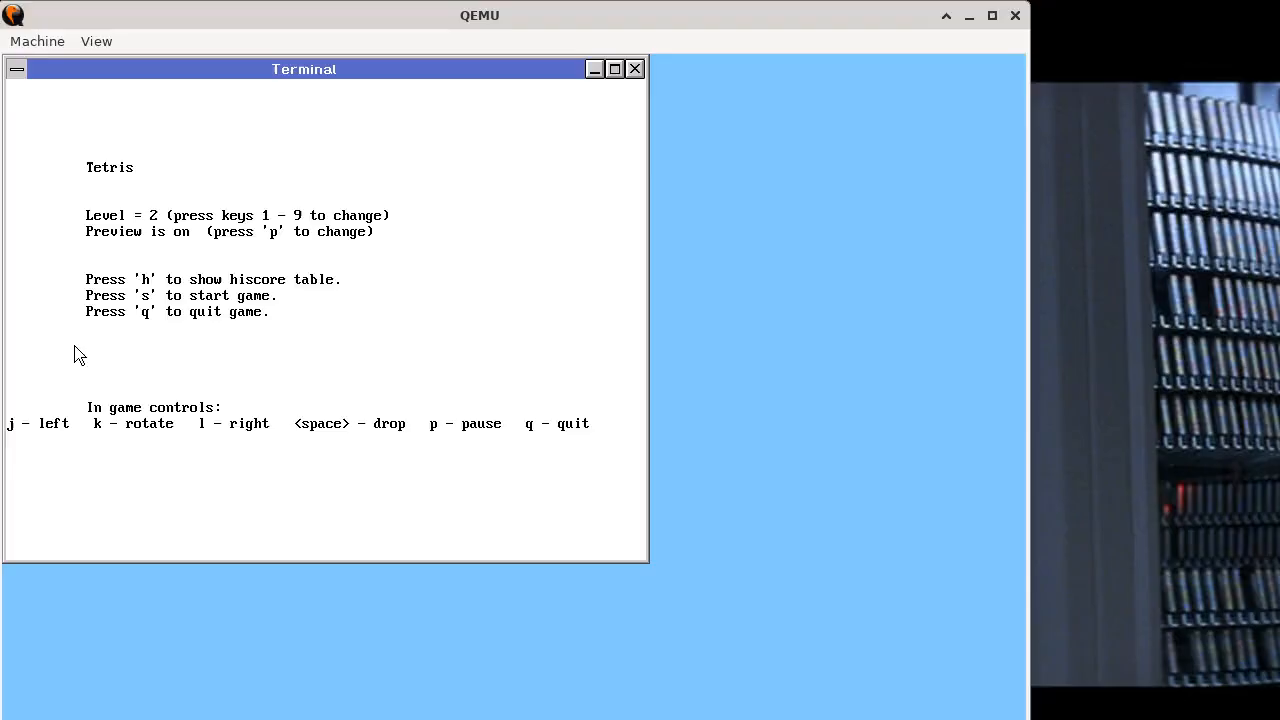
{"action": "key", "text": "q"}
{"action": "key", "text": "Return"}
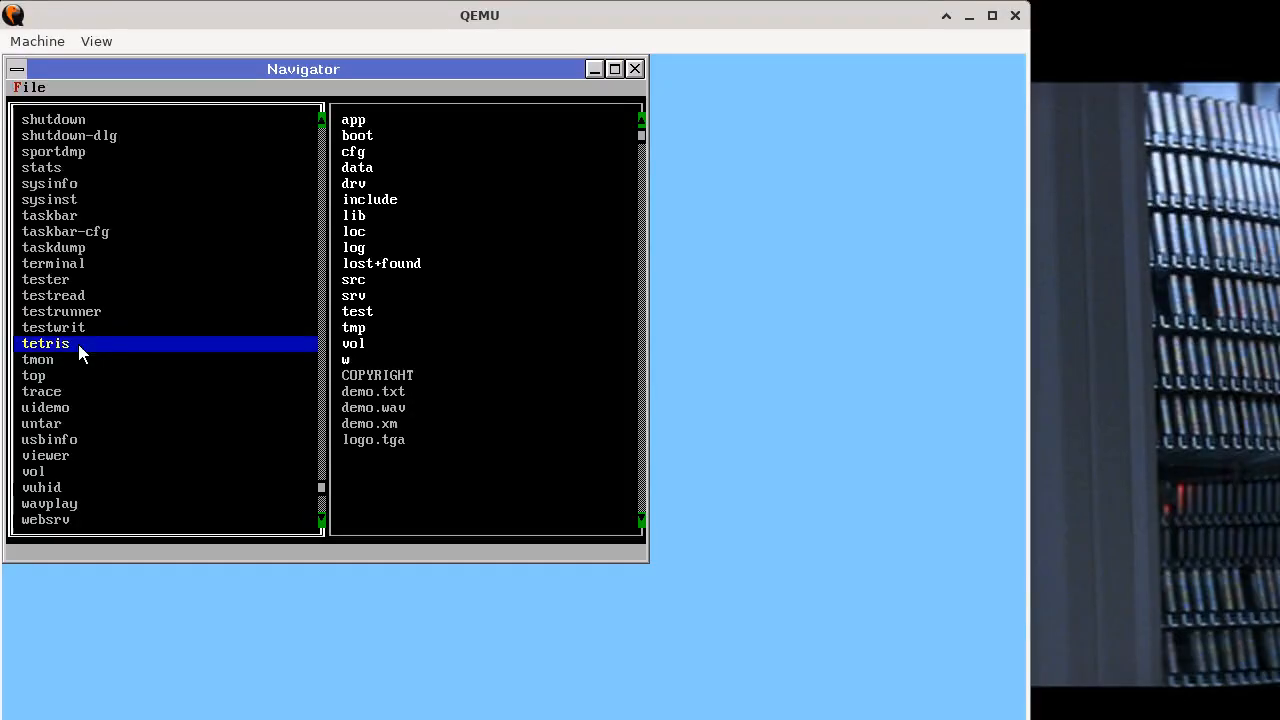
Go back to the root directory and open the test directory inside vol
{"action": "key", "text": "Page_Up"}
{"action": "key", "text": "Page_Up"}
{"action": "key", "text": "Page_Up"}
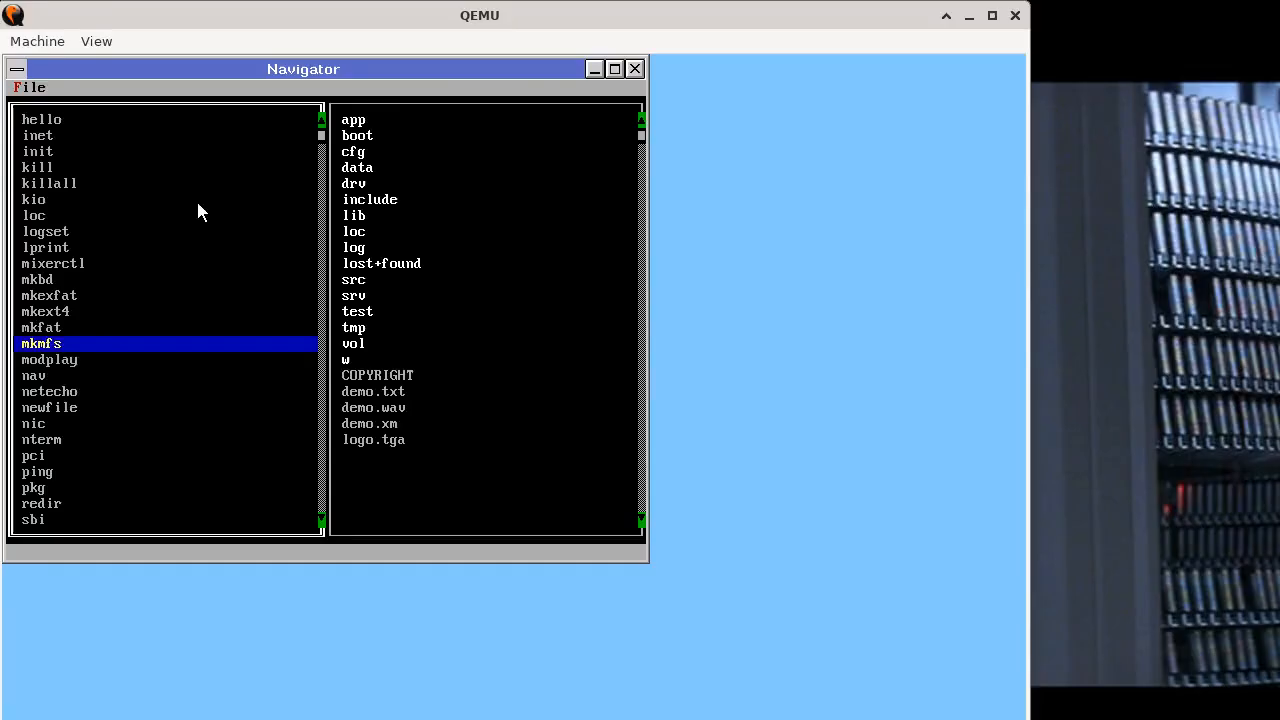
{"action": "key", "text": "Return"}
{"action": "key", "text": "Down"}
{"action": "key", "text": "Down"}
{"action": "key", "text": "Down"}
{"action": "key", "text": "Down"}
{"action": "key", "text": "Down"}
{"action": "key", "text": "Down"}
{"action": "key", "text": "Down"}
{"action": "key", "text": "Down"}
{"action": "key", "text": "Down"}
{"action": "key", "text": "Down"}
{"action": "key", "text": "Down"}
{"action": "key", "text": "Down"}
{"action": "key", "text": "Down"}
{"action": "key", "text": "Down"}
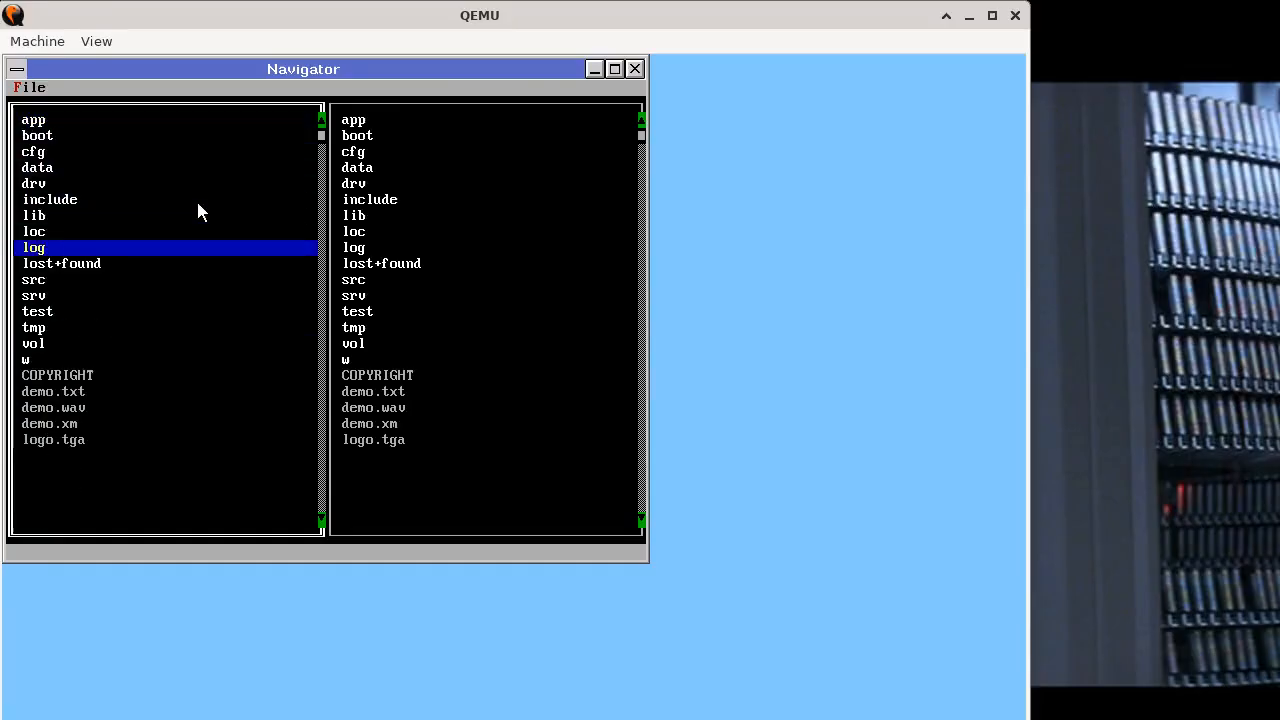
{"action": "key", "text": "Return"}
{"action": "key", "text": "Down"}
{"action": "key", "text": "Down"}
{"action": "key", "text": "Return"}
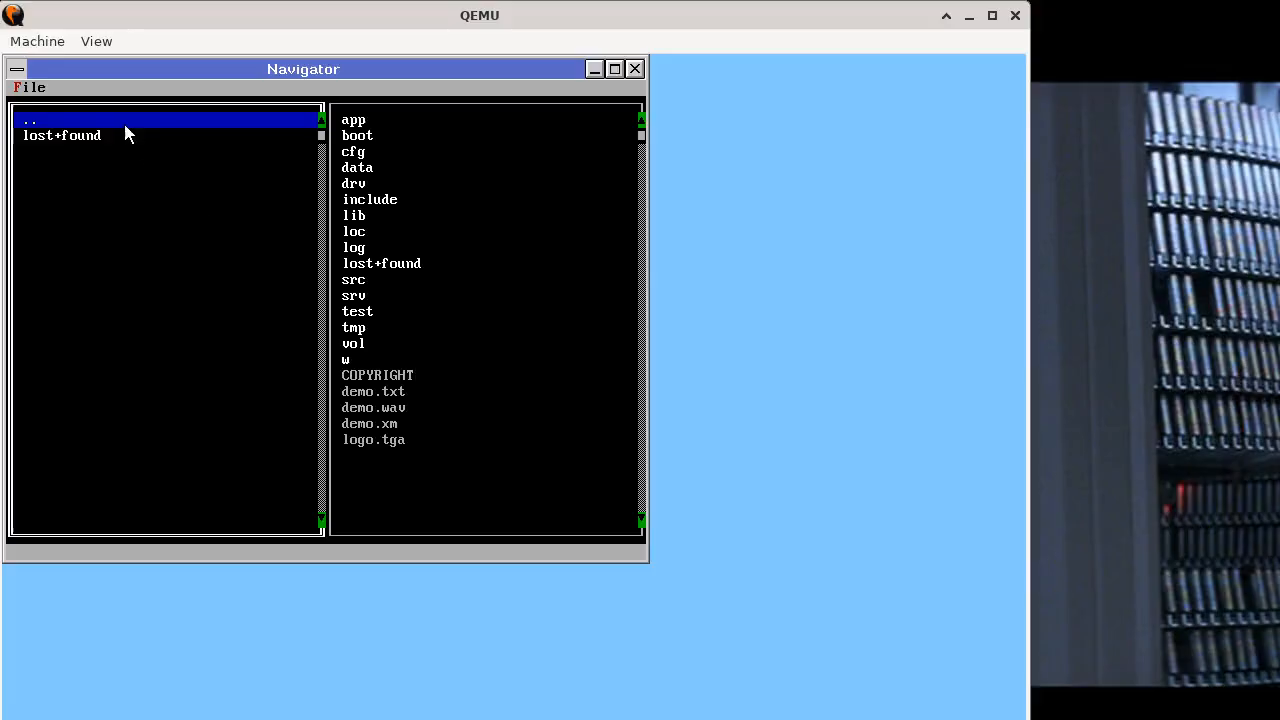
Create a new file named test.bin with a size of 100 mb in the vol/test directory
{"action": "left_click", "coordinate": [38, 90]}
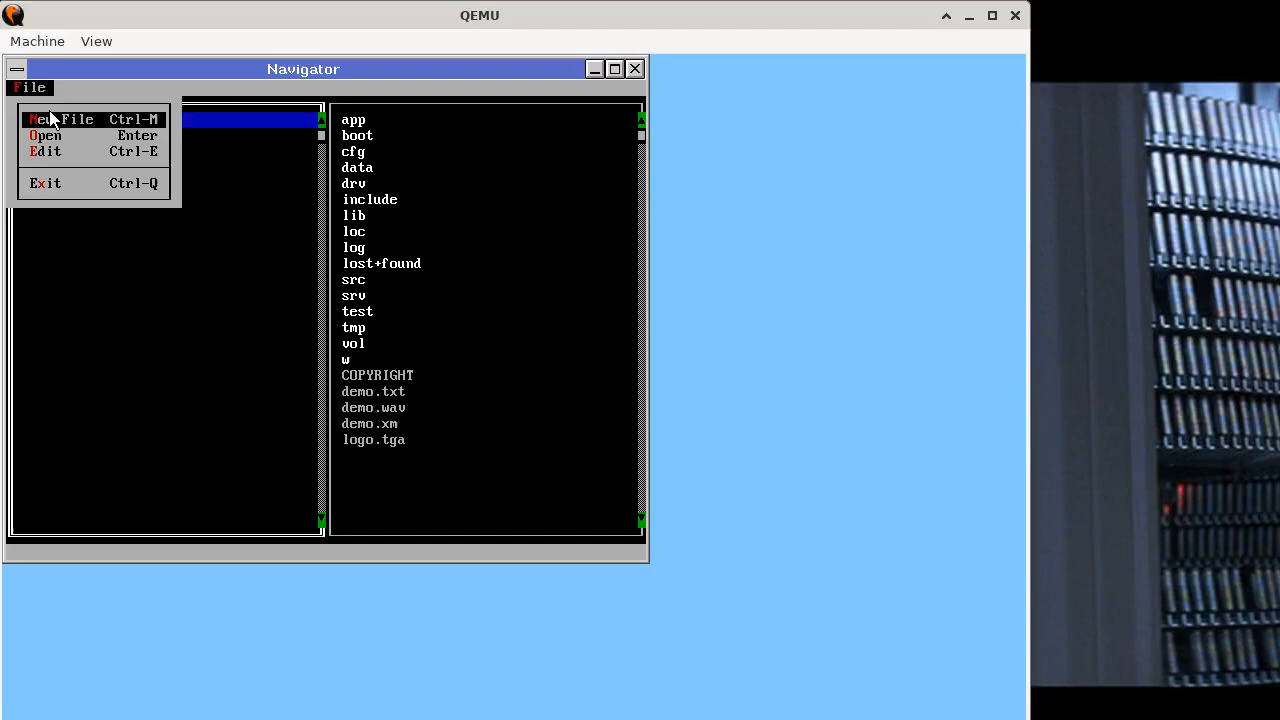
{"action": "left_click", "coordinate": [62, 120]}
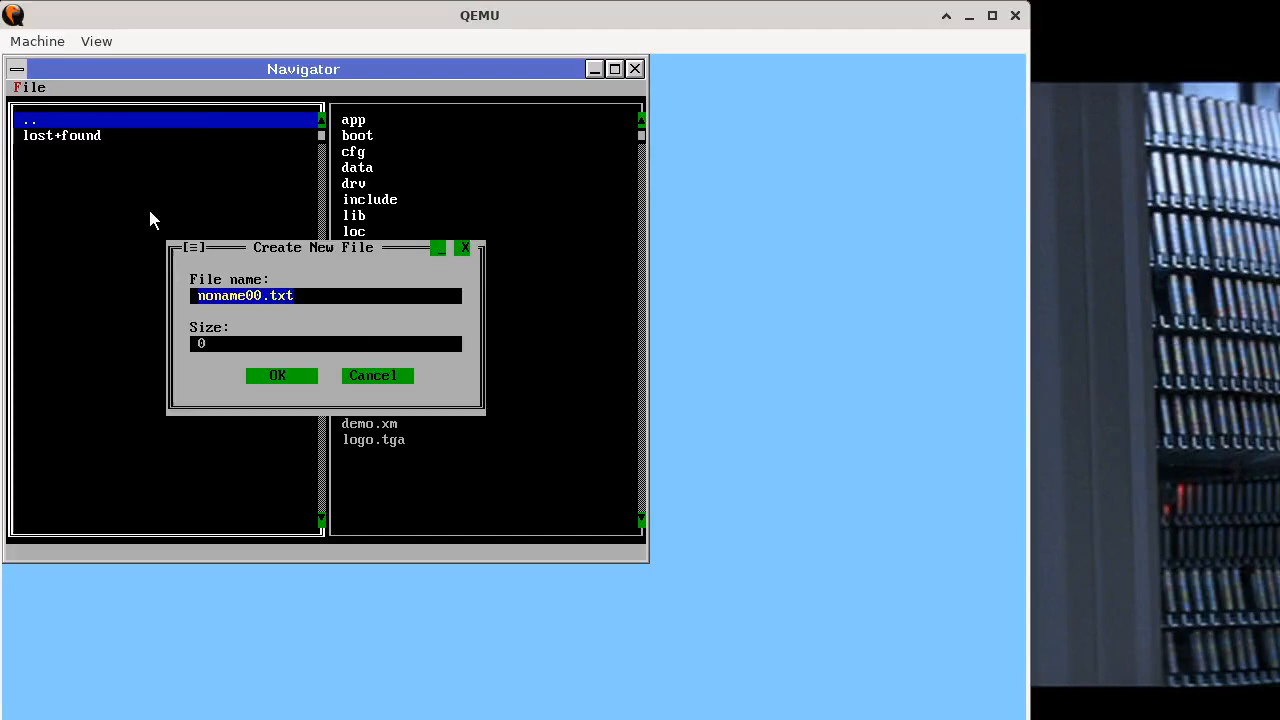
{"action": "key", "text": "BackSpace"}
{"action": "type", "text": "test.bin"}
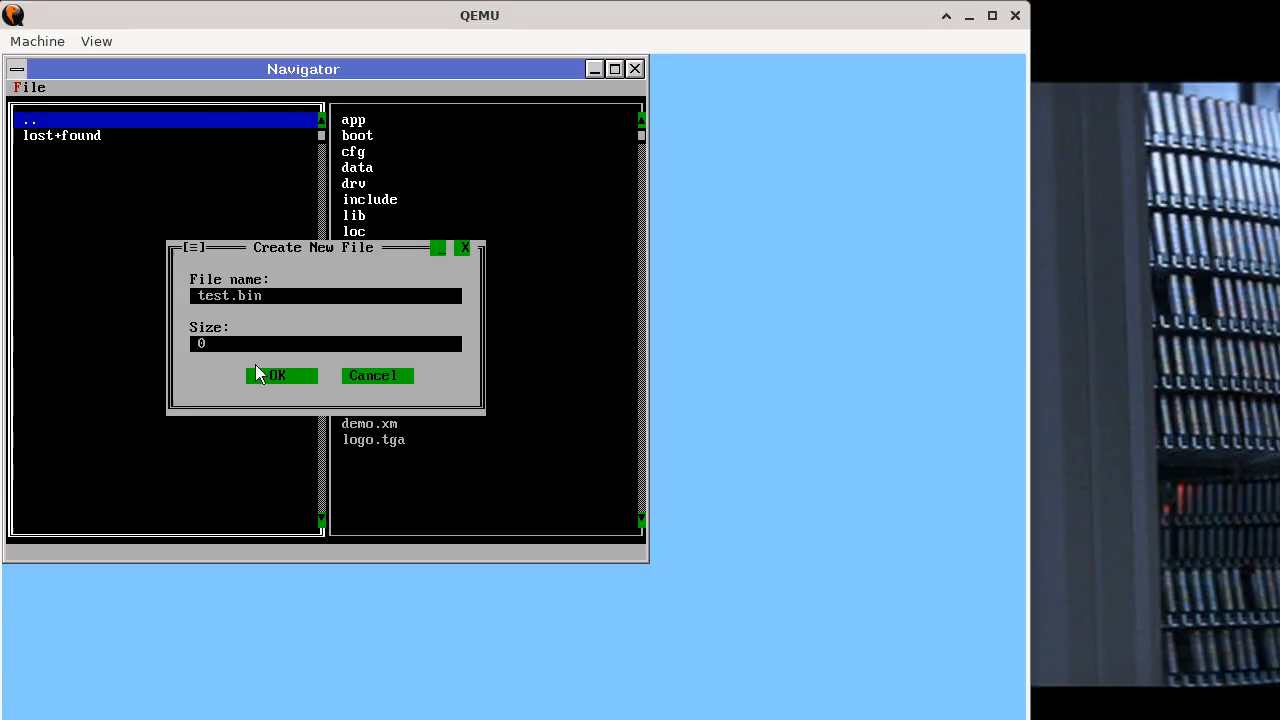
{"action": "left_click", "coordinate": [236, 348]}
{"action": "key", "text": "BackSpace"}
{"action": "type", "text": "100 mb"}
{"action": "left_click", "coordinate": [271, 372]}
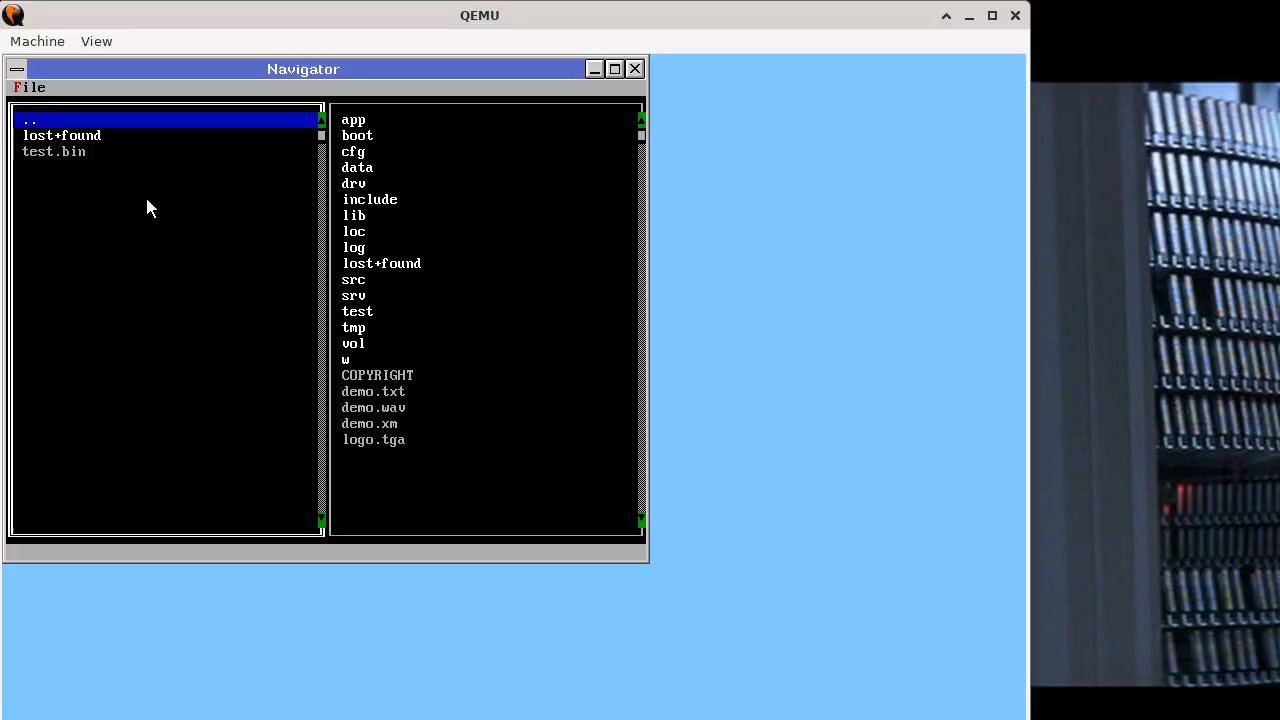
Exit the Navigator, change to /vol/test in the terminal and list the directory's files with sizes
{"action": "key", "text": "alt+f"}
{"action": "type", "text": "x"}
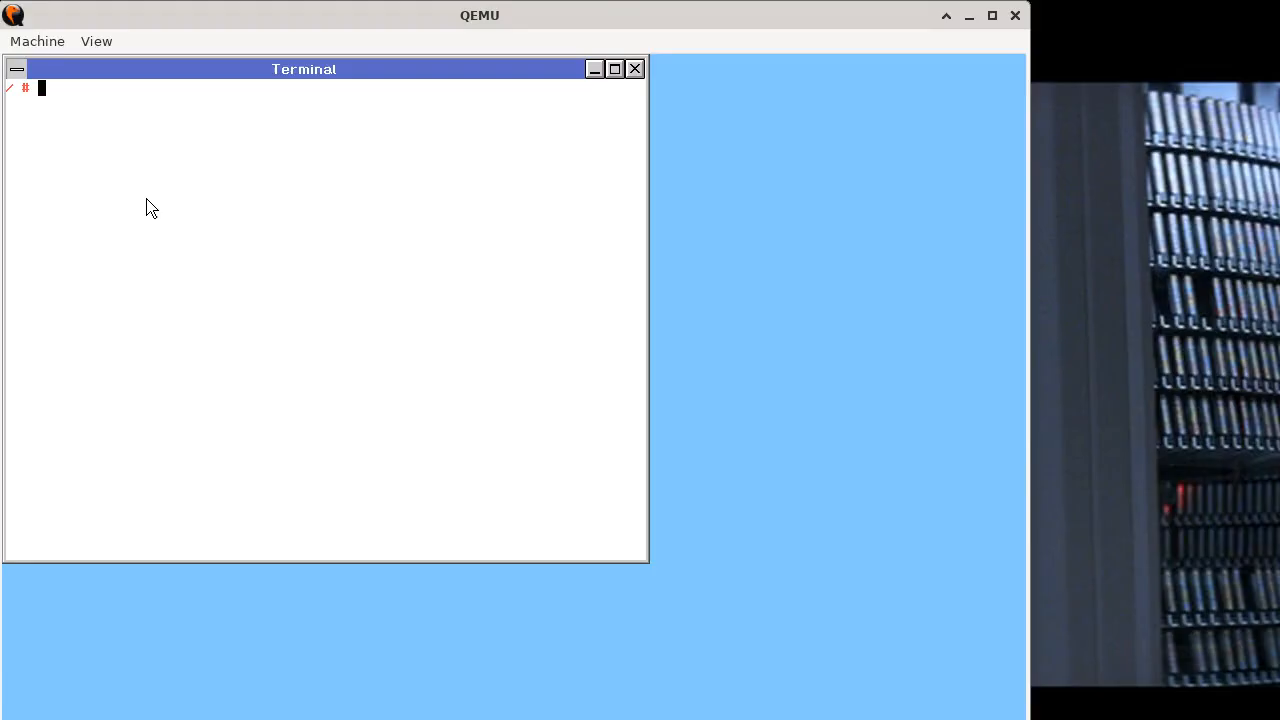
{"action": "type", "text": "cd /vol/test"}
{"action": "key", "text": "Return"}
{"action": "type", "text": "ls"}
{"action": "key", "text": "Return"}
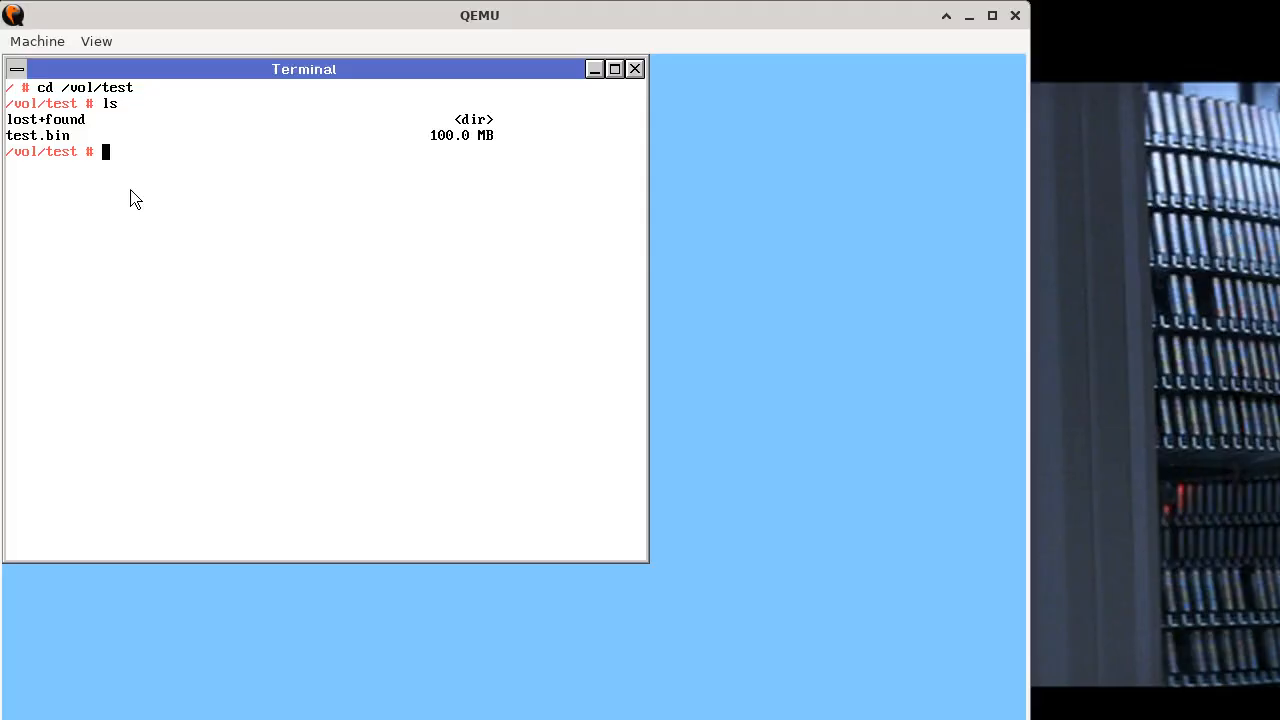
Create test2.bin with mkfile using the size option -s 100m and list the directory to check it
{"action": "type", "text": "mkfile -s 100m test2.bin"}
{"action": "key", "text": "Return"}
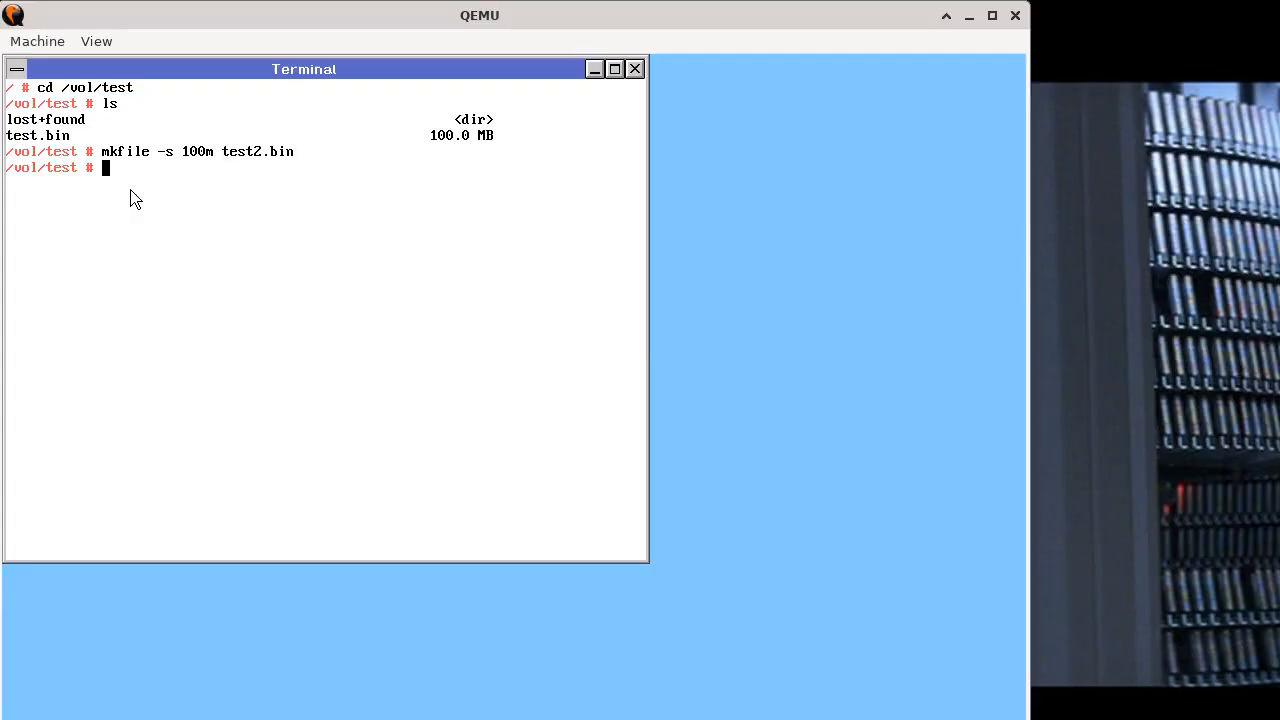
{"action": "type", "text": "ls"}
{"action": "key", "text": "Return"}
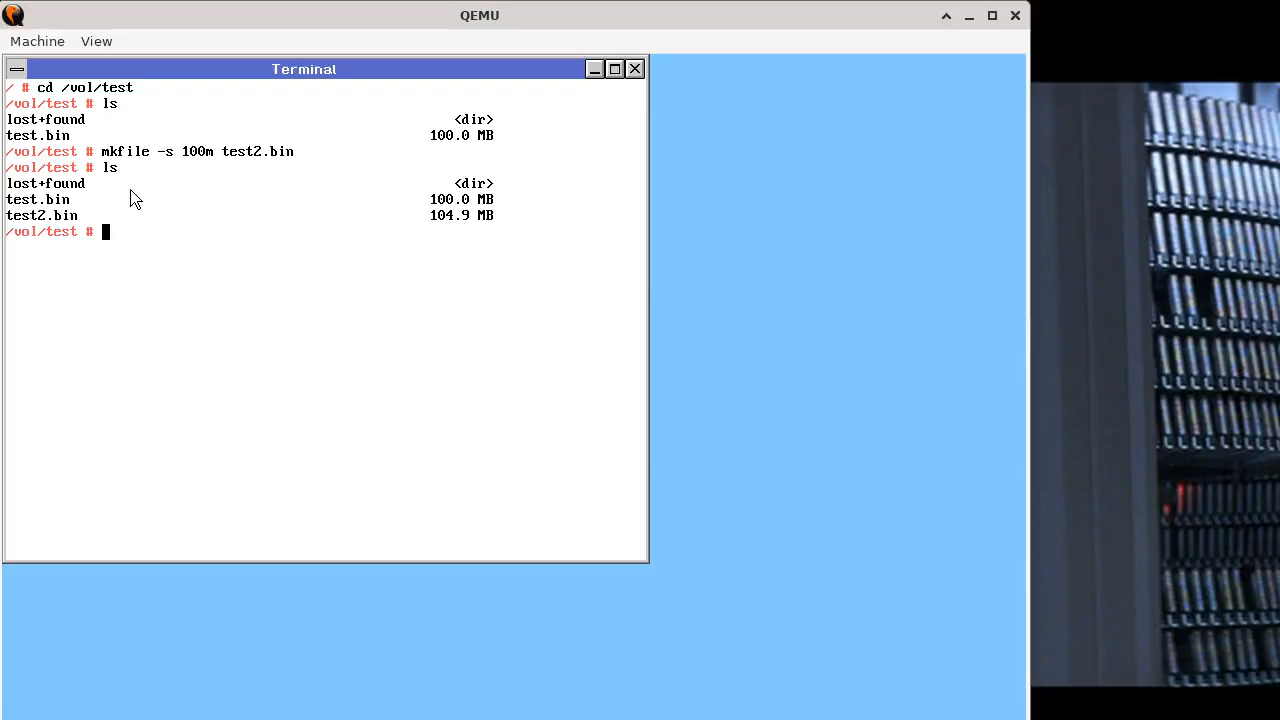
Create test3.bin in /vol/test with the newfile command, using the option -size=100mb
{"action": "type", "text": "newfile -size=100mb test3.bin"}
{"action": "key", "text": "Return"}
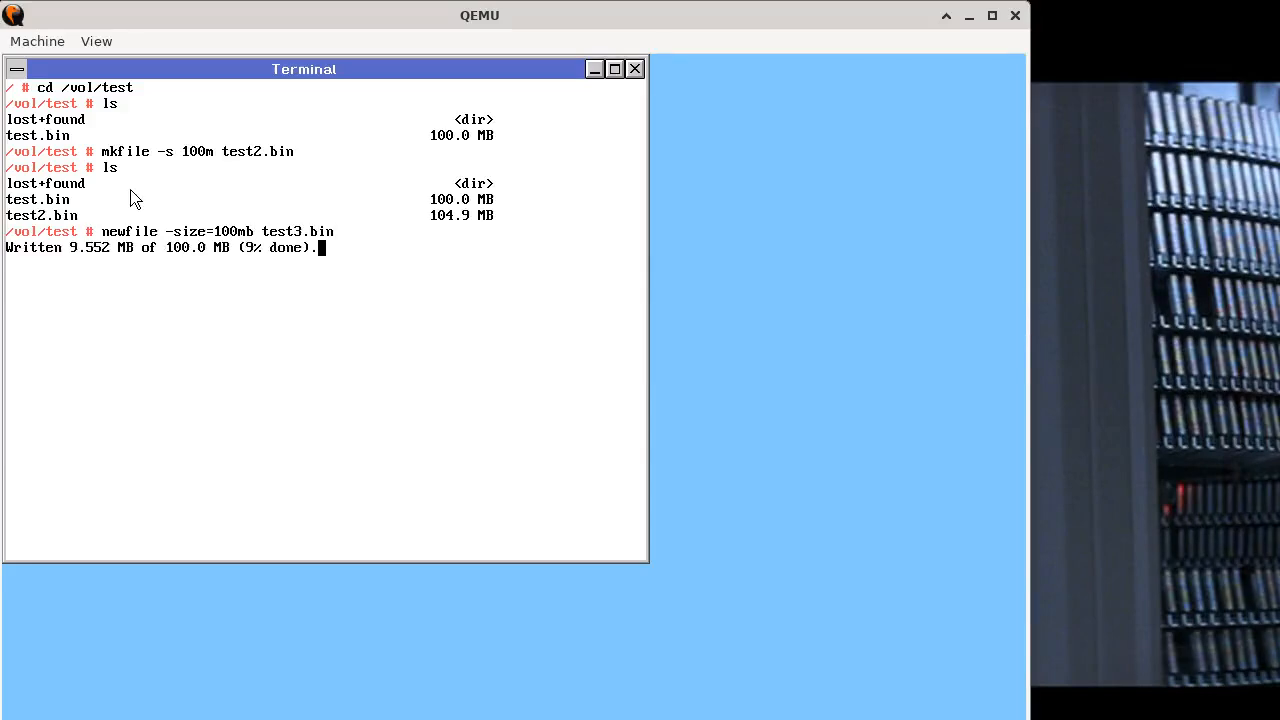